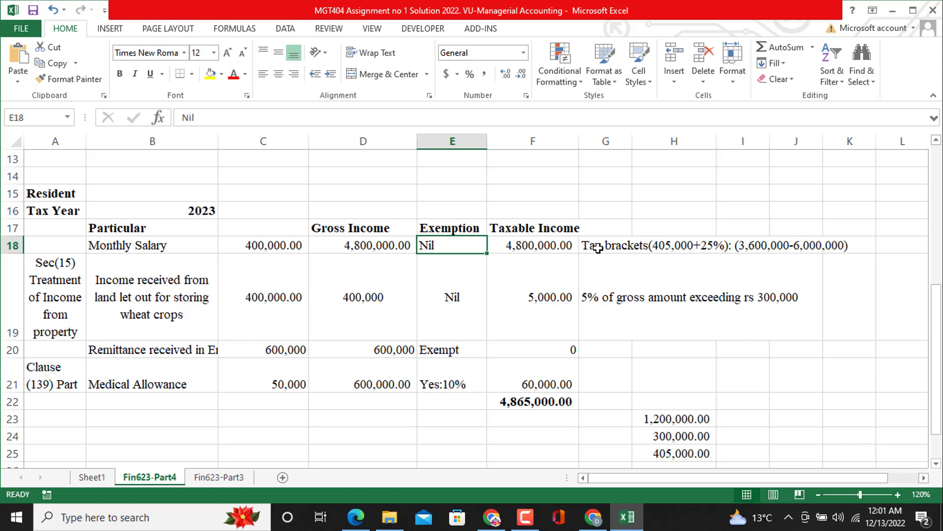
Move the tax brackets note from G18:J18 to row 22, beside the taxable income total
{"action": "left_click_drag", "start_coordinate": [598, 248], "coordinate": [811, 252]}
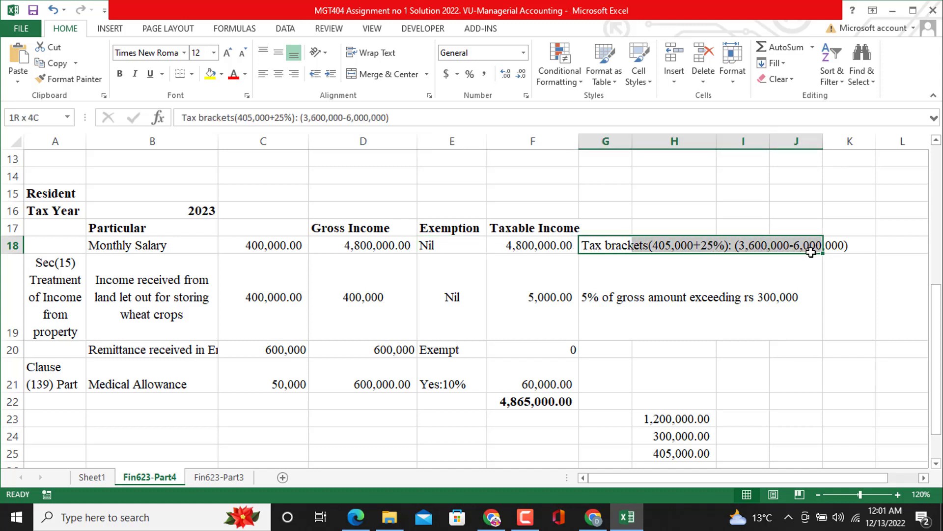
{"action": "left_click_drag", "start_coordinate": [811, 252], "coordinate": [809, 251]}
{"action": "key", "text": "ctrl+c"}
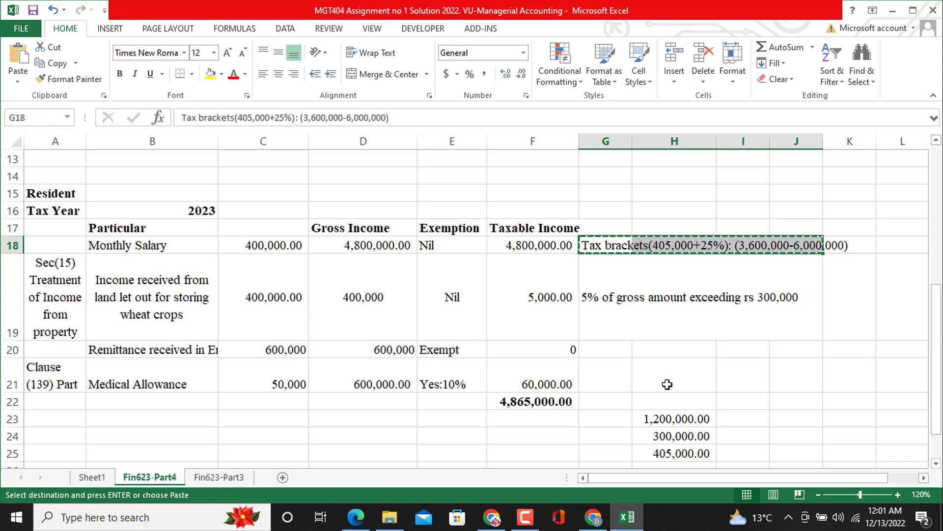
{"action": "left_click", "coordinate": [604, 402]}
{"action": "key", "text": "Return"}
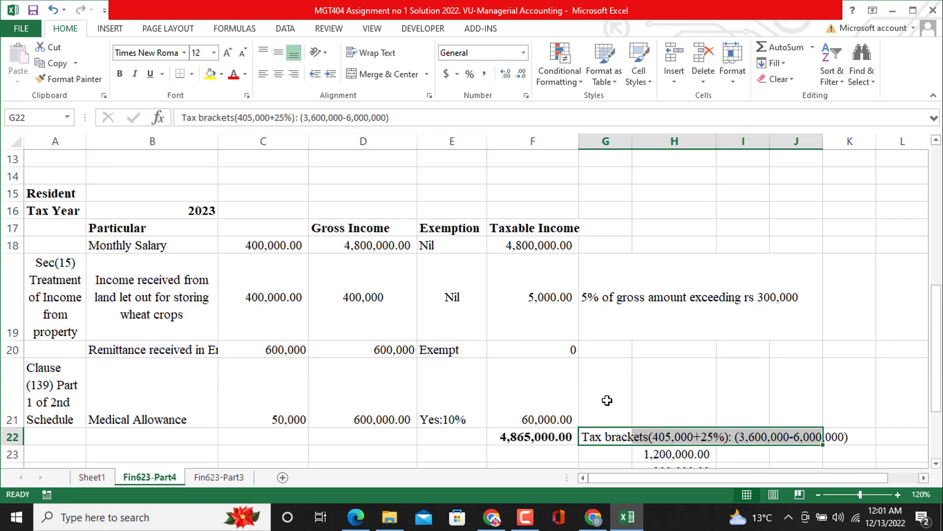
{"action": "scroll", "coordinate": [607, 400], "scroll_direction": "down", "scroll_amount": 1}
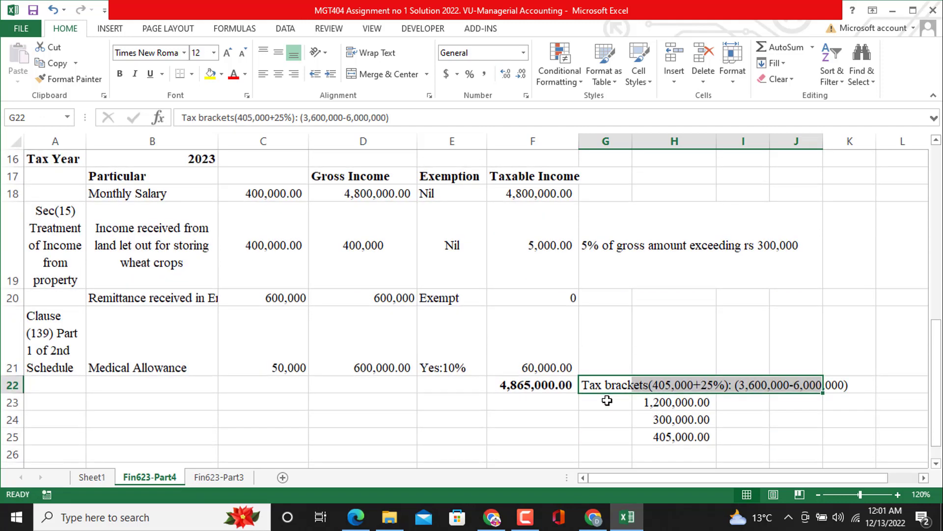
{"action": "left_click", "coordinate": [834, 465]}
Centre the Medical Allowance row A21:F21 vertically and horizontally, and widen column B to fit the remittance description
{"action": "left_click_drag", "start_coordinate": [55, 341], "coordinate": [530, 358]}
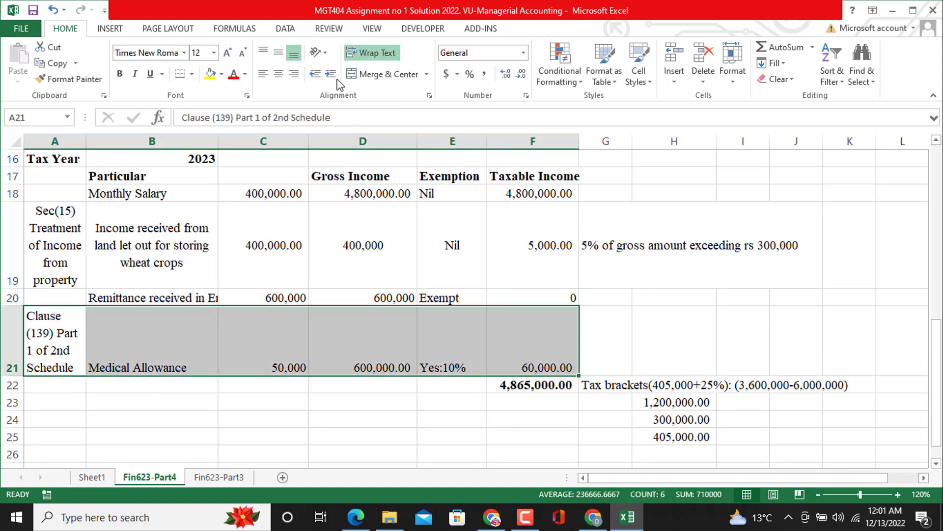
{"action": "left_click", "coordinate": [278, 53]}
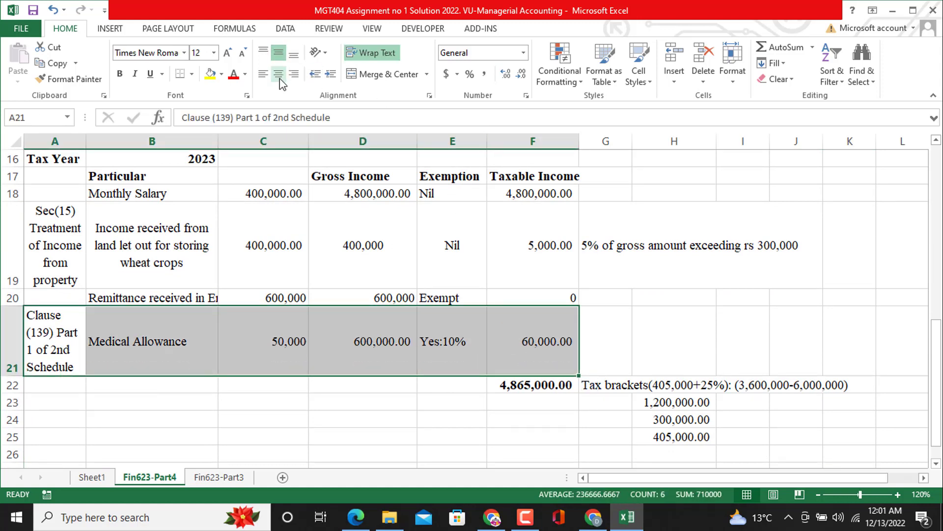
{"action": "left_click", "coordinate": [279, 74]}
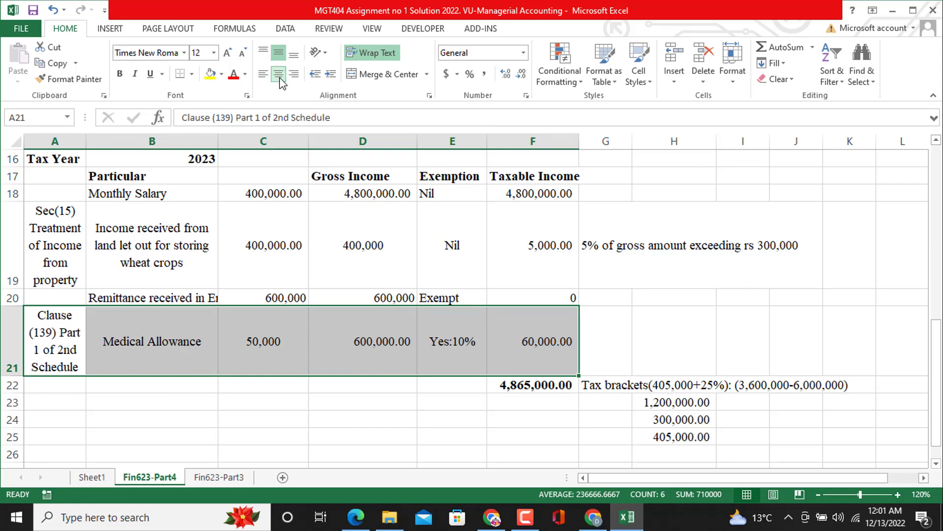
{"action": "left_click", "coordinate": [791, 292]}
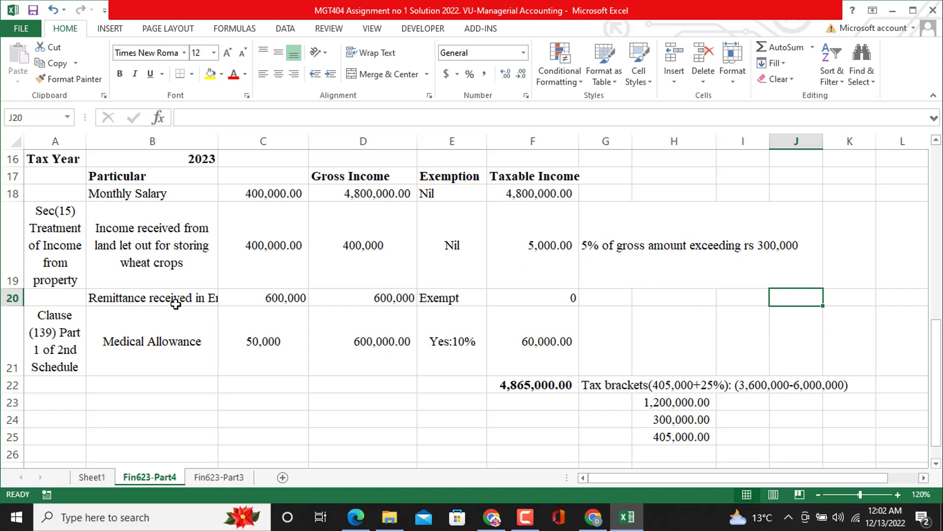
{"action": "left_click_drag", "start_coordinate": [218, 140], "coordinate": [274, 143]}
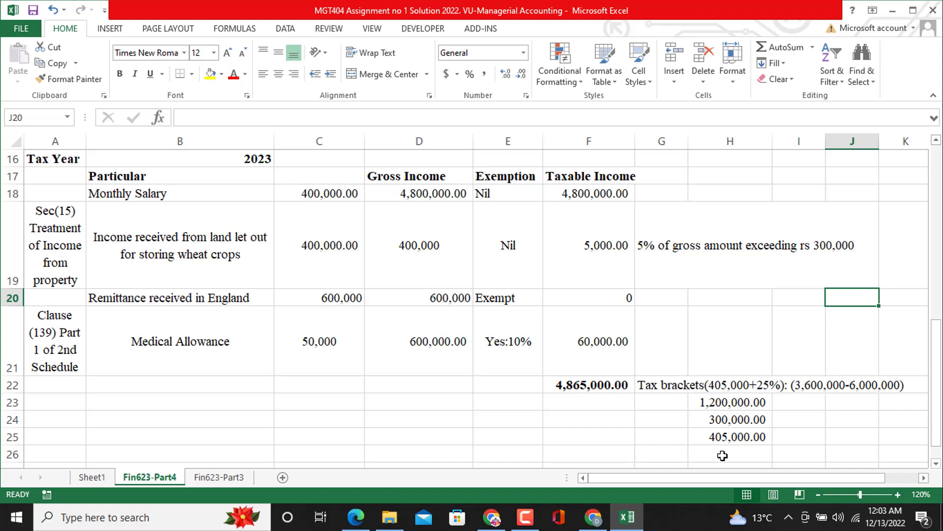
Replace the formula in H23 with =F22-3600000 to get the taxable income exceeding the bracket's lower limit
{"action": "scroll", "coordinate": [726, 453], "scroll_direction": "down", "scroll_amount": 1}
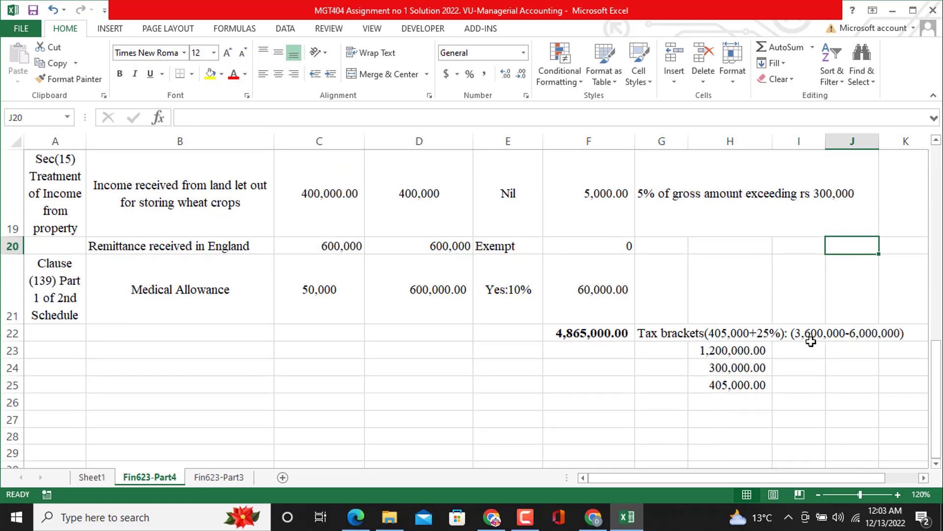
{"action": "left_click", "coordinate": [718, 350]}
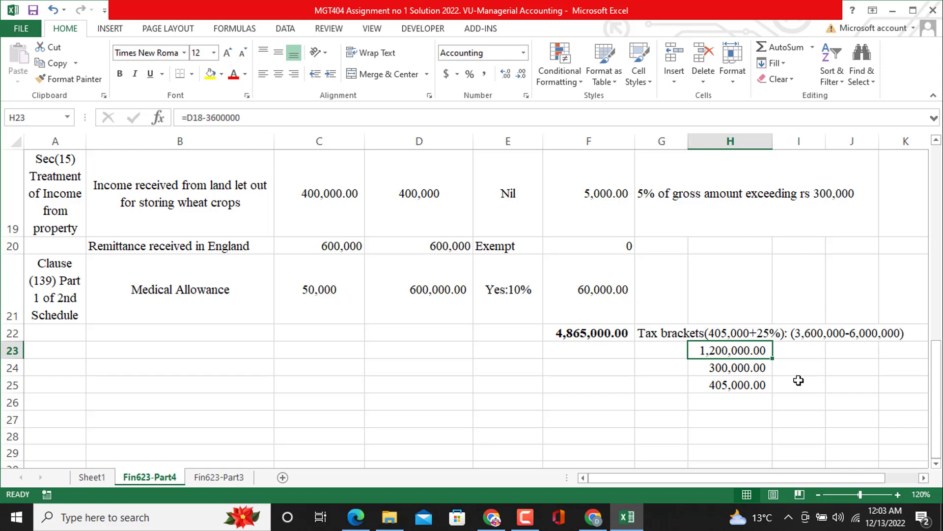
{"action": "type", "text": "="}
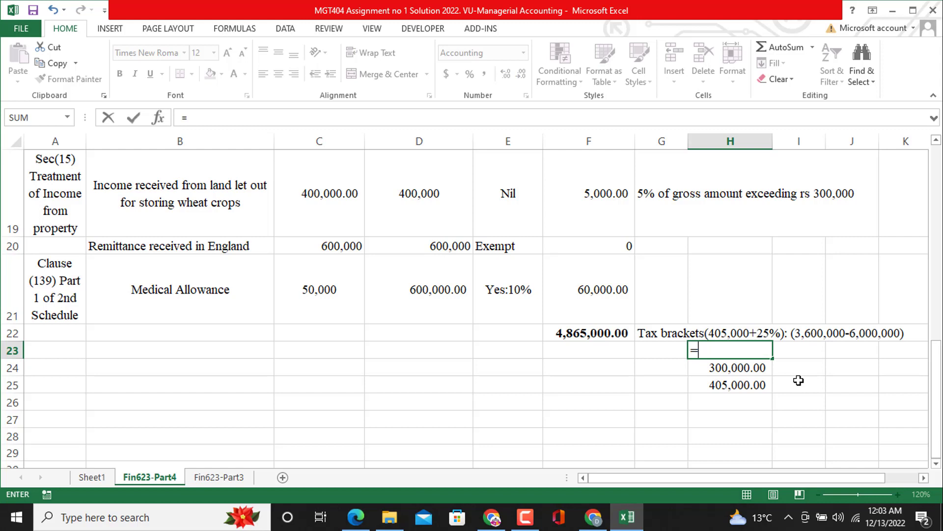
{"action": "left_click", "coordinate": [590, 333]}
{"action": "type", "text": "-"}
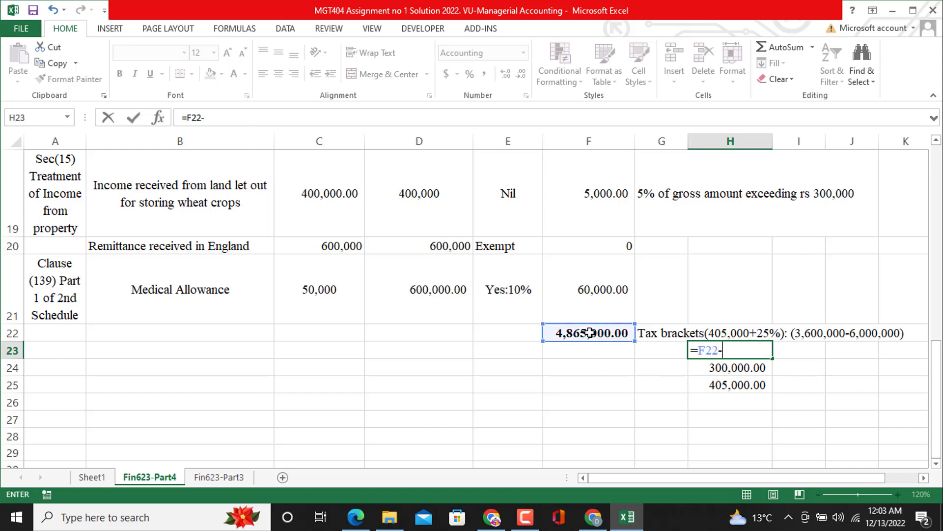
{"action": "type", "text": "3600000"}
{"action": "key", "text": "Return"}
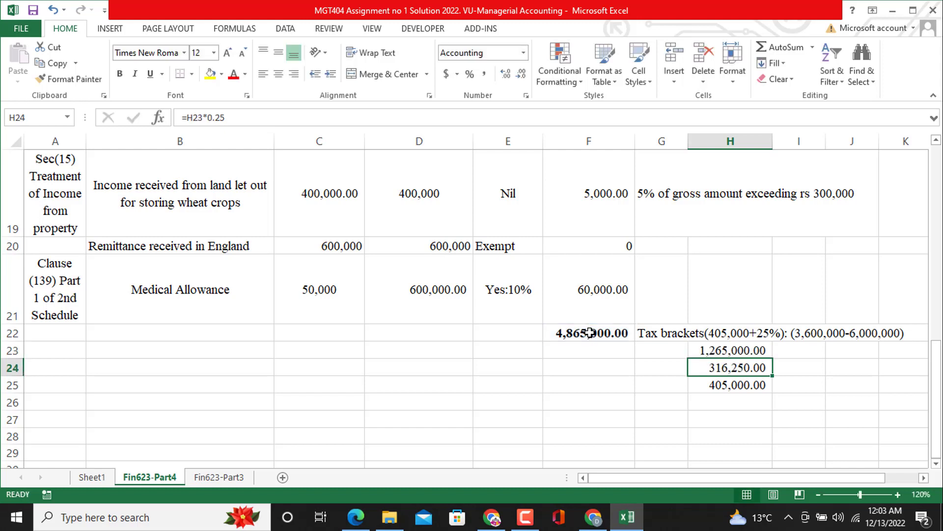
Add the fixed tax and the 25% tax in H26 with the formula =H25+H24
{"action": "left_click", "coordinate": [734, 405]}
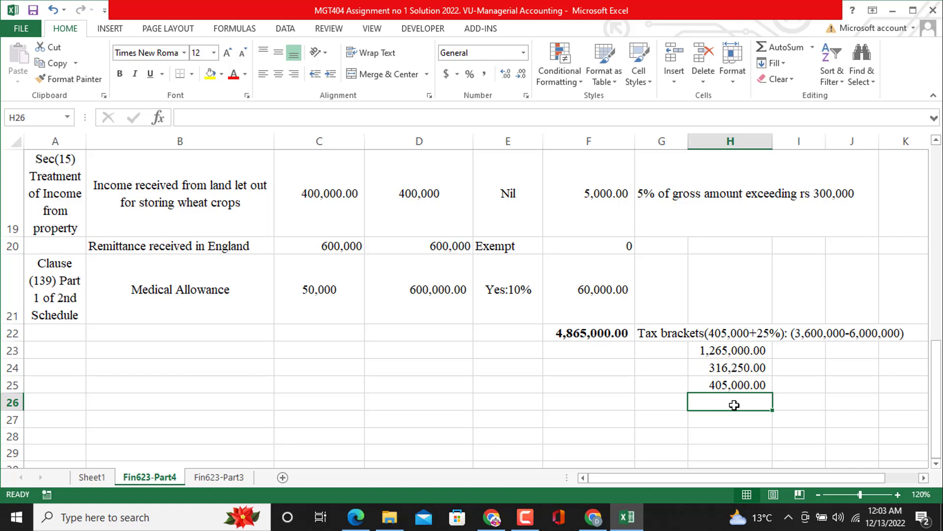
{"action": "type", "text": "="}
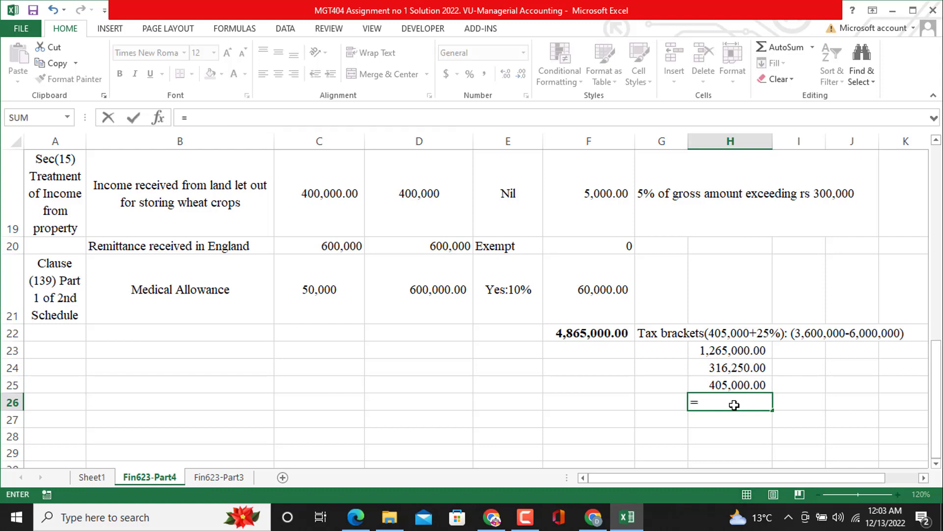
{"action": "left_click", "coordinate": [717, 381]}
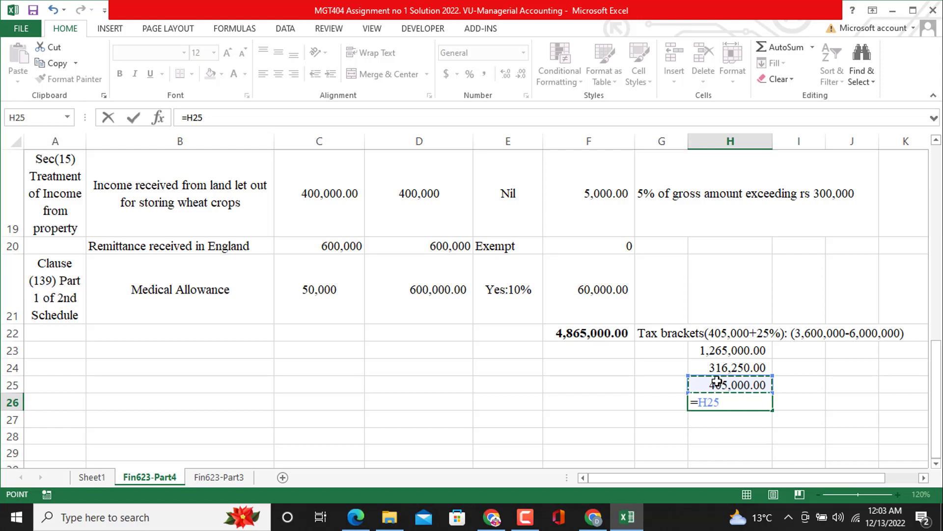
{"action": "type", "text": "+"}
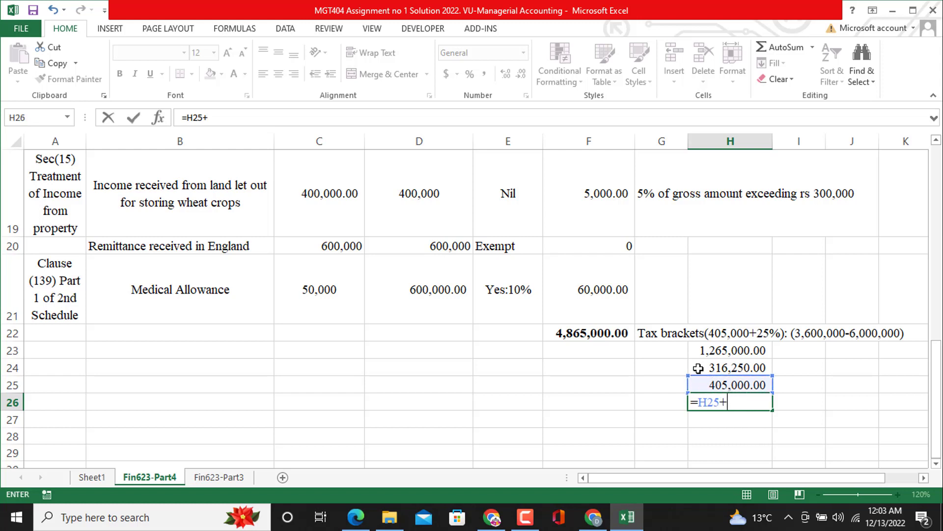
{"action": "left_click", "coordinate": [698, 368]}
{"action": "key", "text": "Return"}
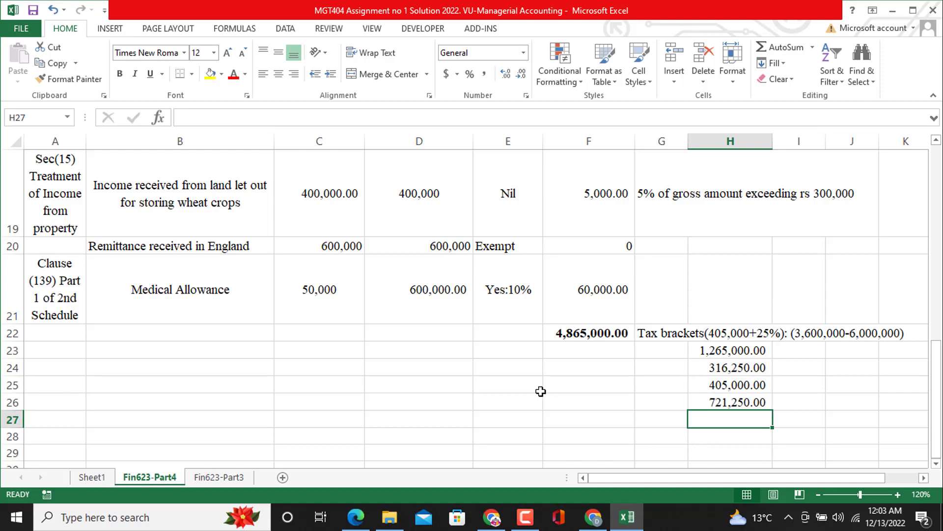
Compare the Non Residents table with question 4 in the assignment PDF in Edge, and return to the Excel workbook
{"action": "scroll", "coordinate": [541, 391], "scroll_direction": "up", "scroll_amount": 1}
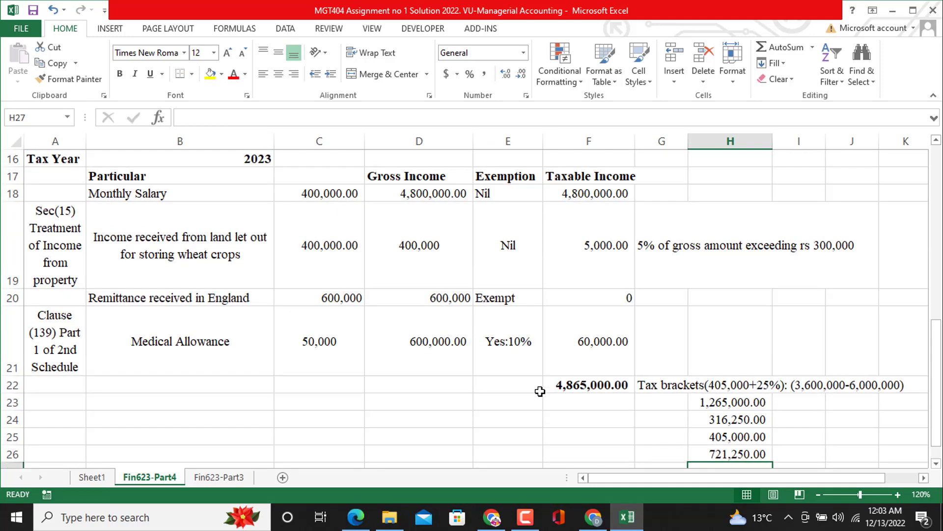
{"action": "scroll", "coordinate": [540, 391], "scroll_direction": "up", "scroll_amount": 5}
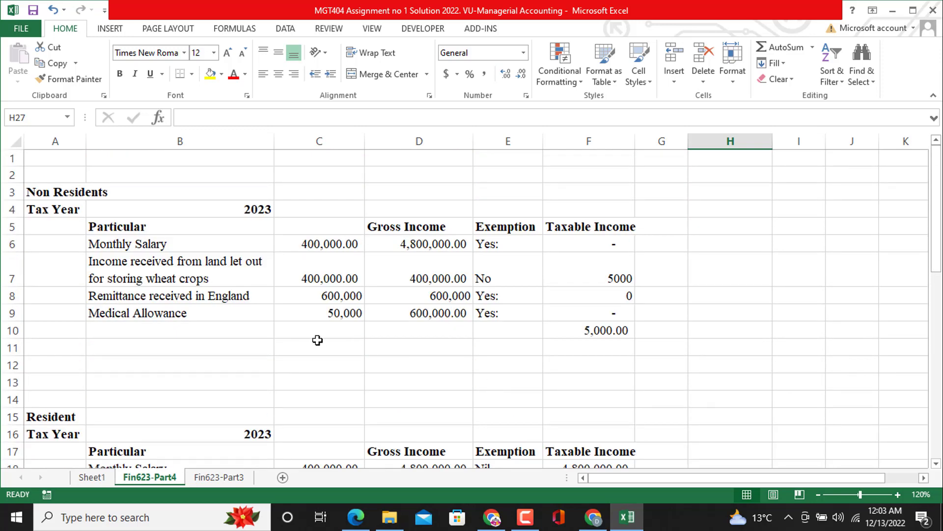
{"action": "left_click", "coordinate": [355, 516]}
{"action": "scroll", "coordinate": [380, 406], "scroll_direction": "up", "scroll_amount": 1}
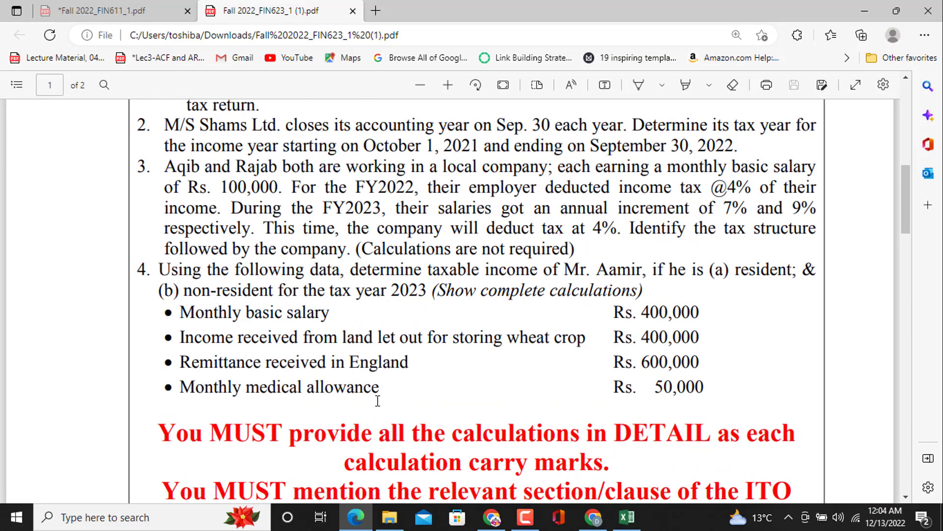
{"action": "left_click", "coordinate": [624, 517]}
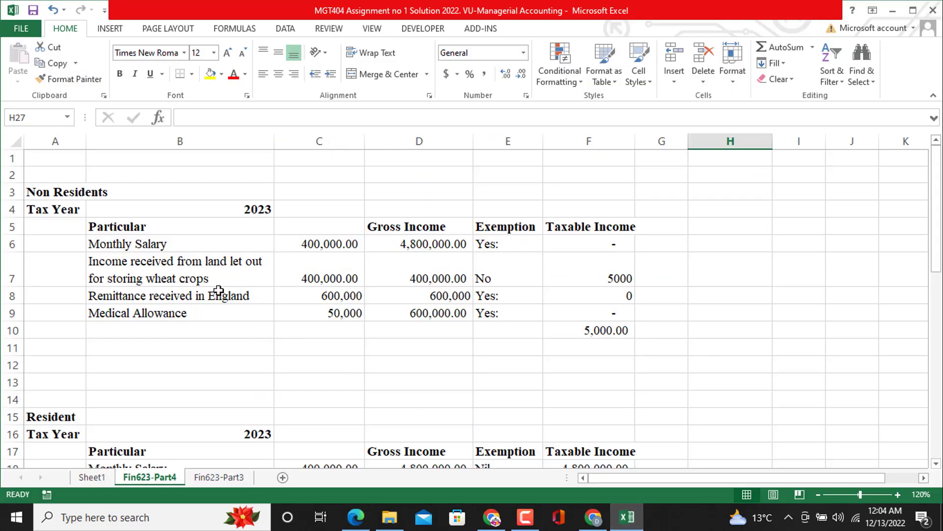